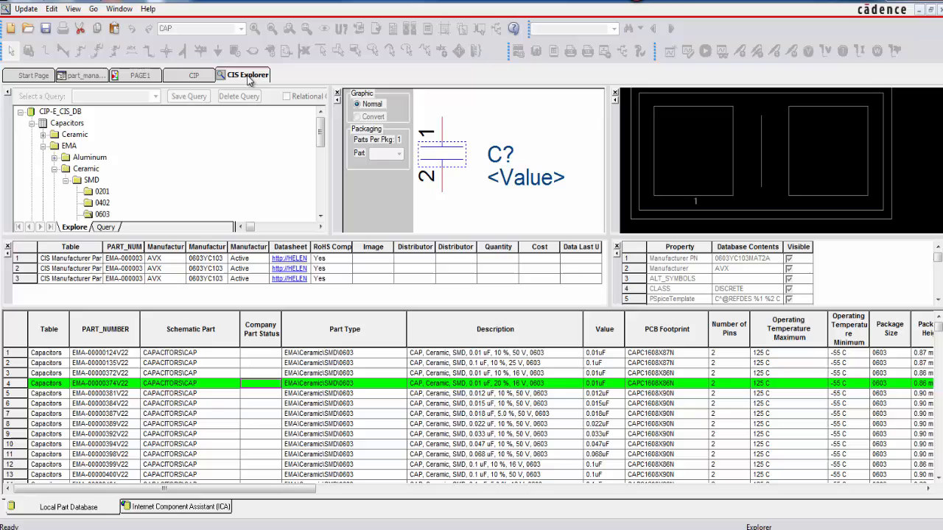
# Minimize the OrCAD Capture CIS window and the sample parts spreadsheet to reach the CIP Importer on the desktop.
pyautogui.click(248, 78)
pyautogui.click(894, 4)
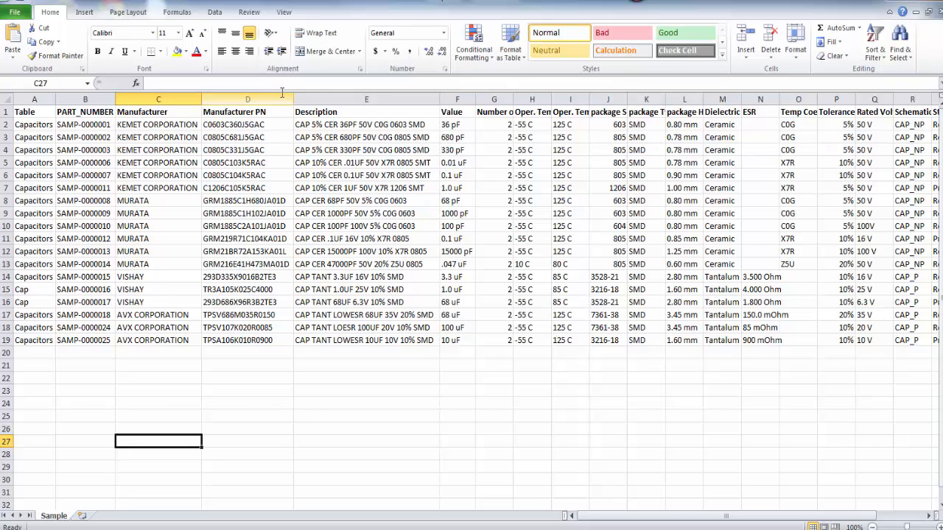
pyautogui.click(895, 3)
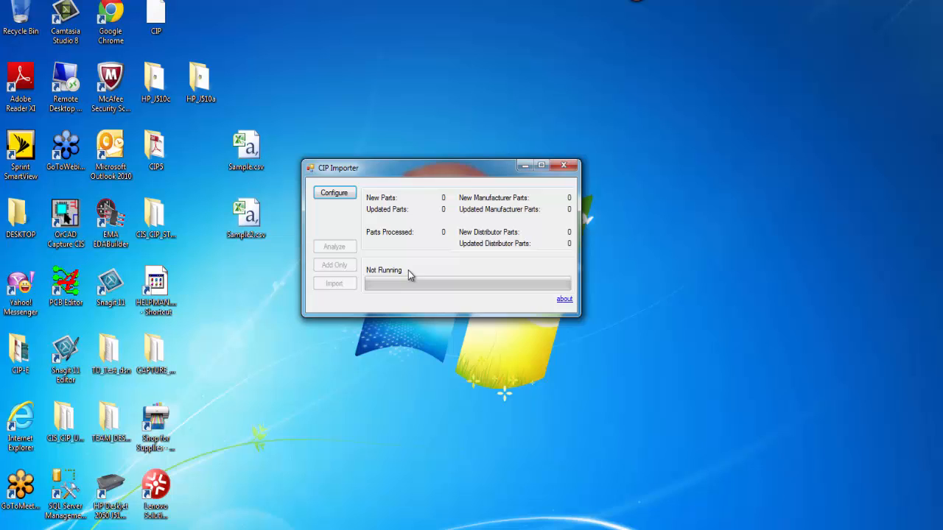
# Start the CIP Importer configuration and choose Sample.csv from the Sample_Import_Data folder as the file to import.
pyautogui.click(339, 197)
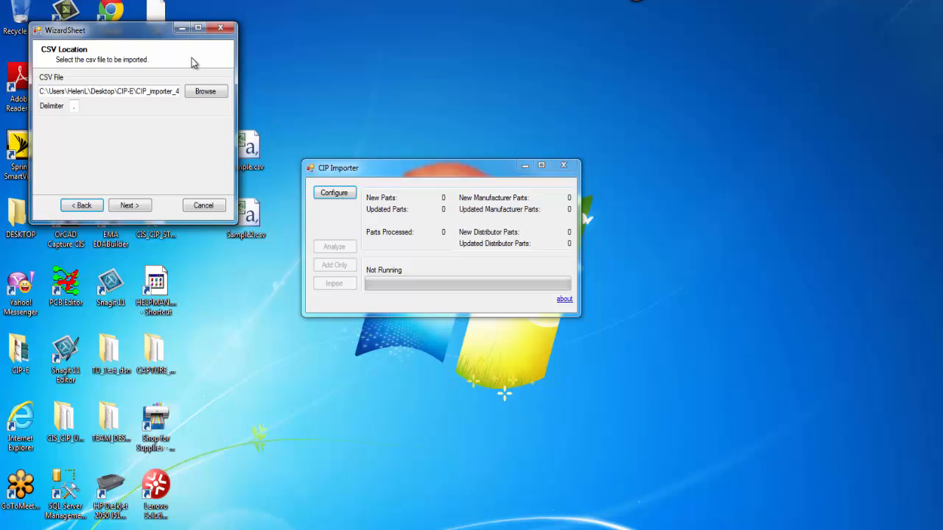
pyautogui.moveTo(153, 33); pyautogui.dragTo(484, 207)
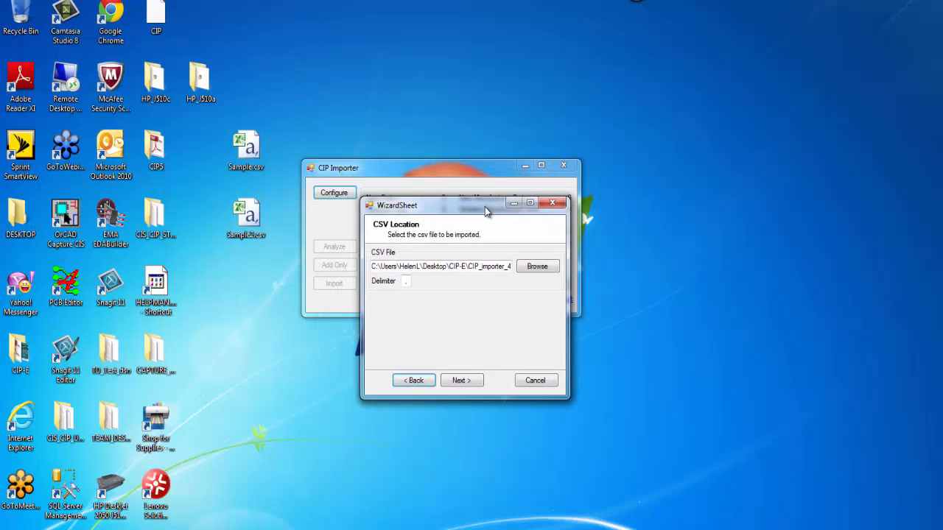
pyautogui.click(532, 269)
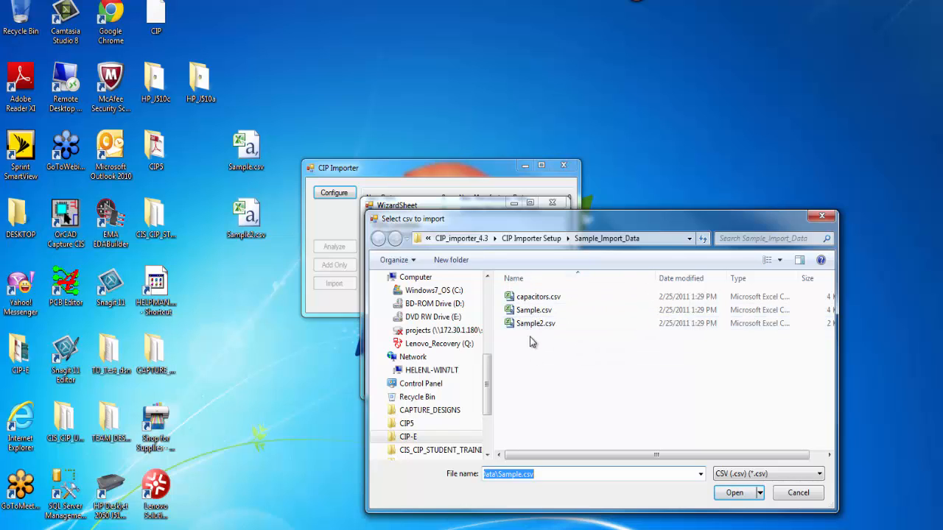
pyautogui.click(534, 313)
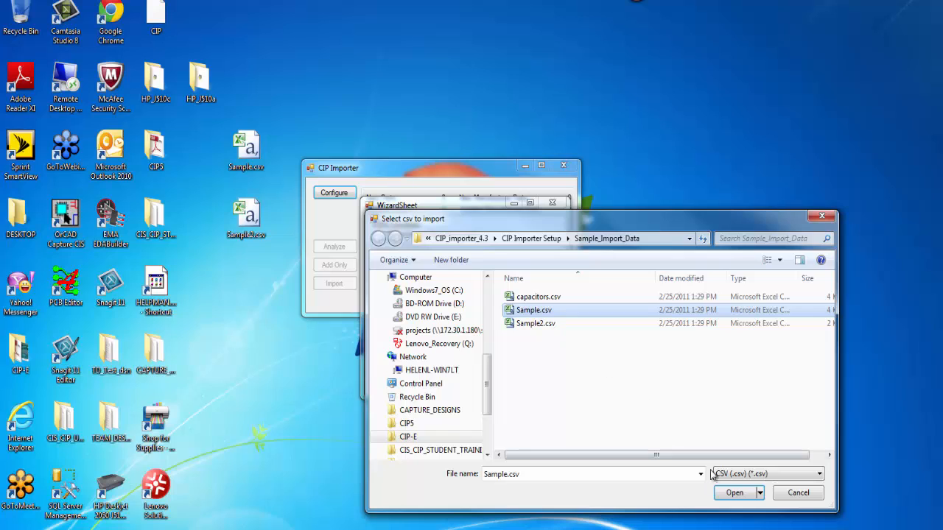
pyautogui.click(723, 494)
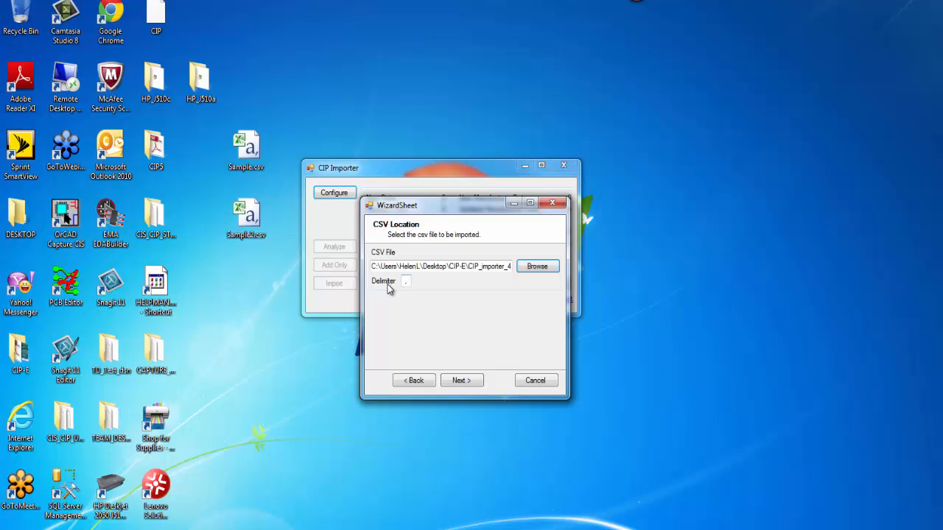
# Accept the CSV location, test the CIP database connection through the CIPImporter DSN, and continue to the key fields.
pyautogui.click(463, 381)
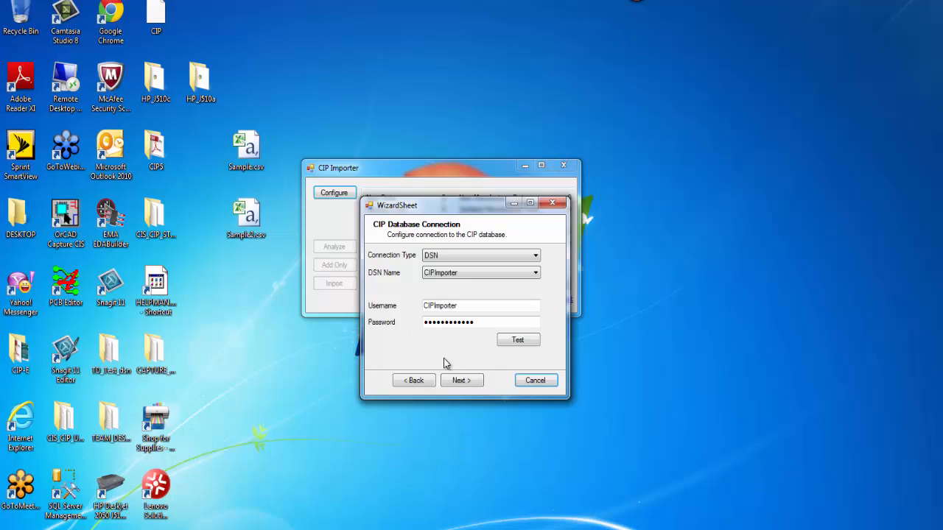
pyautogui.click(518, 342)
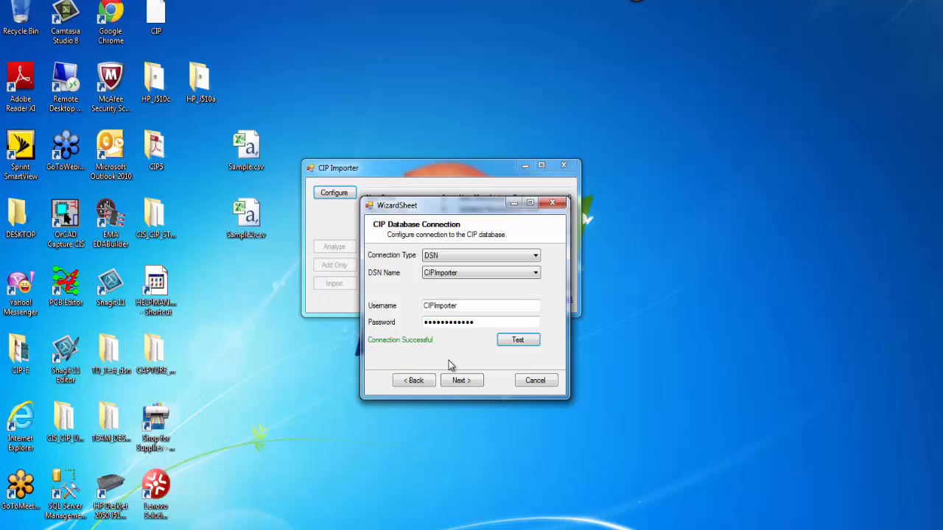
pyautogui.click(463, 381)
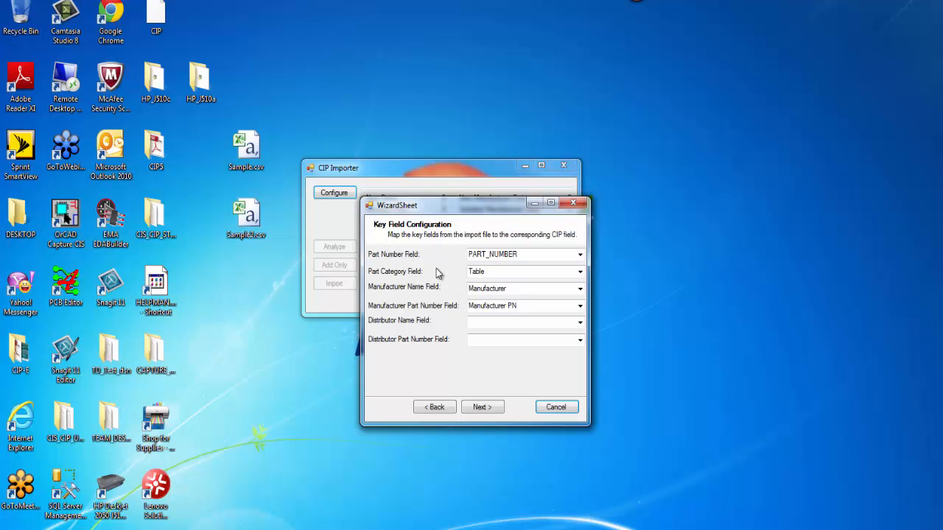
# Map the Part Number key field to PART_NUMBER and keep Table as the Part Category field.
pyautogui.click(580, 254)
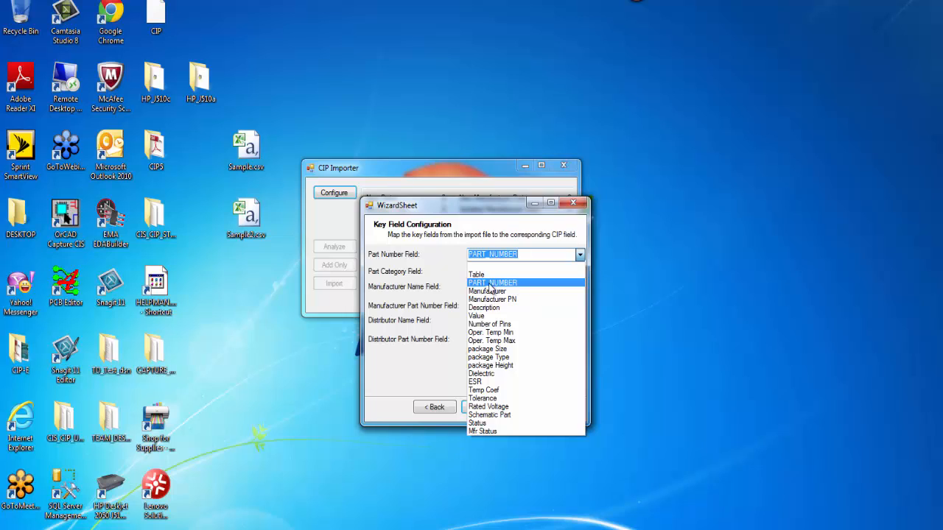
pyautogui.click(519, 284)
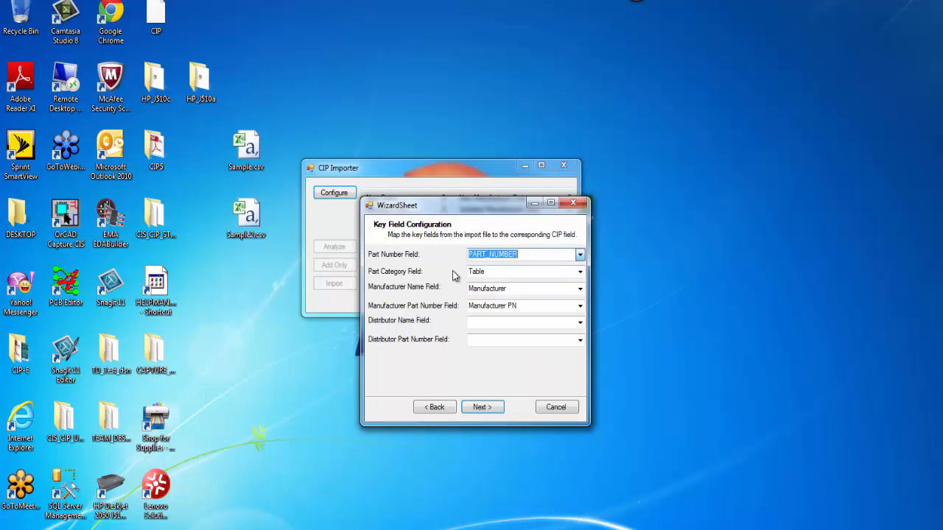
pyautogui.click(580, 273)
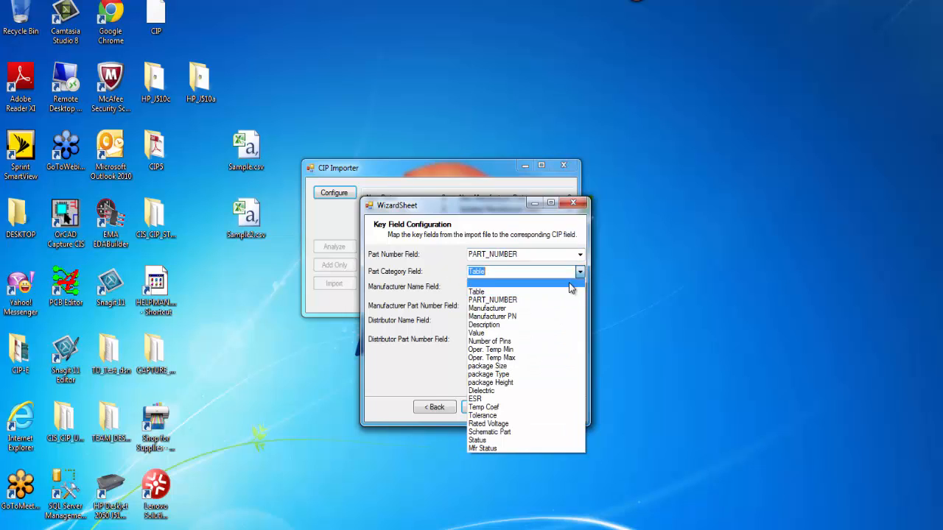
pyautogui.click(468, 286)
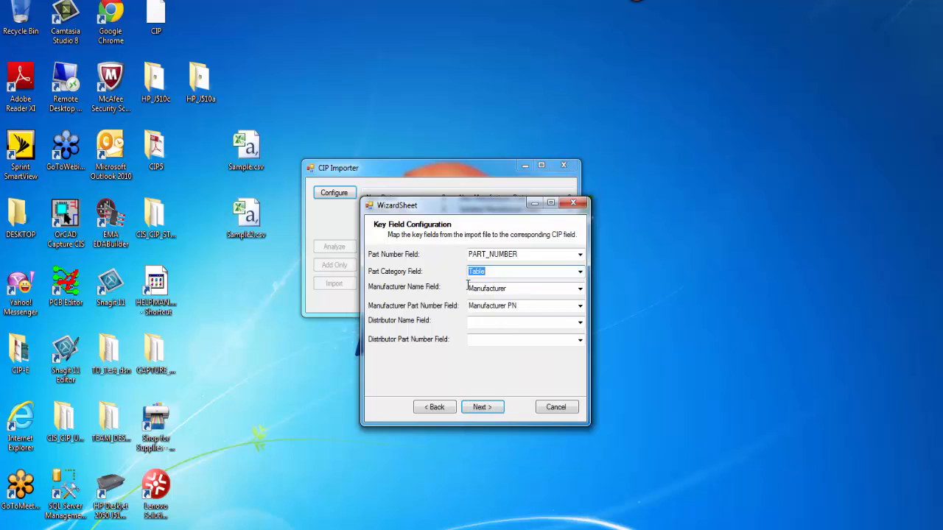
# Keep the manufacturer name mapped to Manufacturer and its part number to Manufacturer PN, then accept the key field configuration.
pyautogui.click(580, 289)
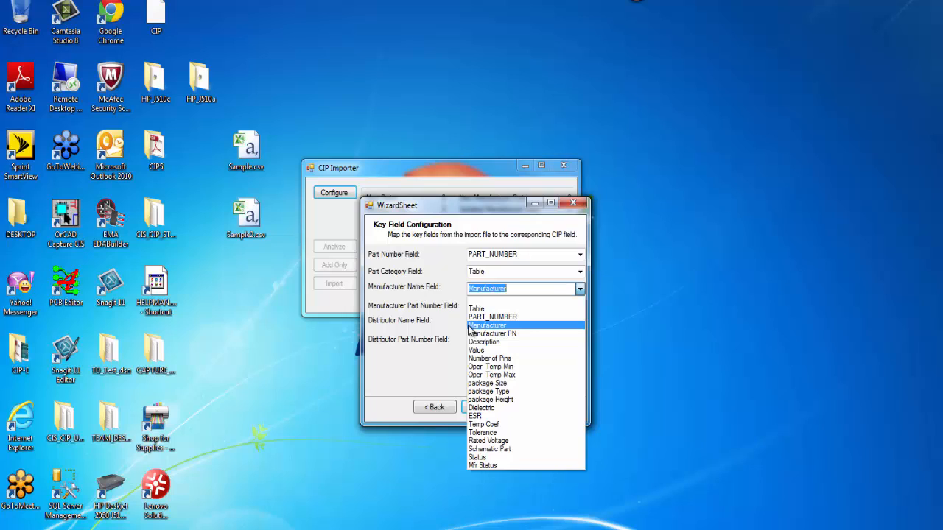
pyautogui.click(460, 294)
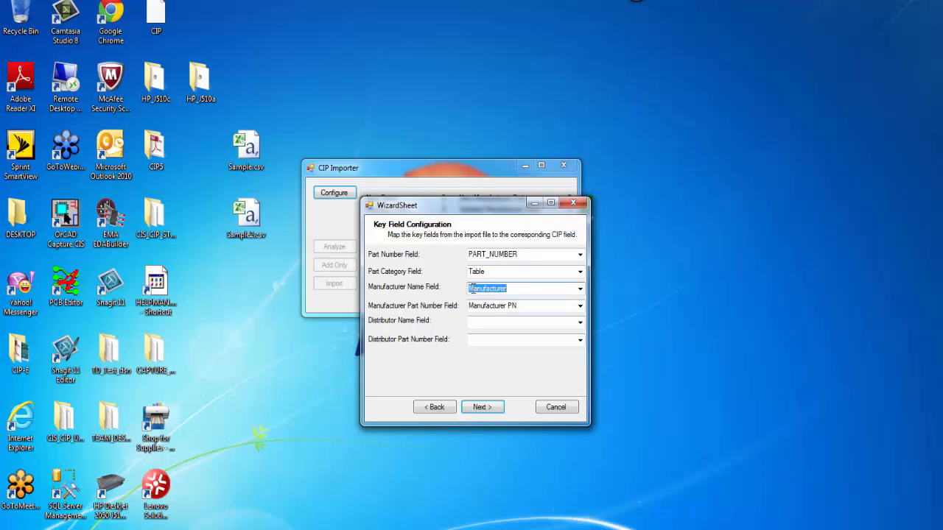
pyautogui.click(580, 290)
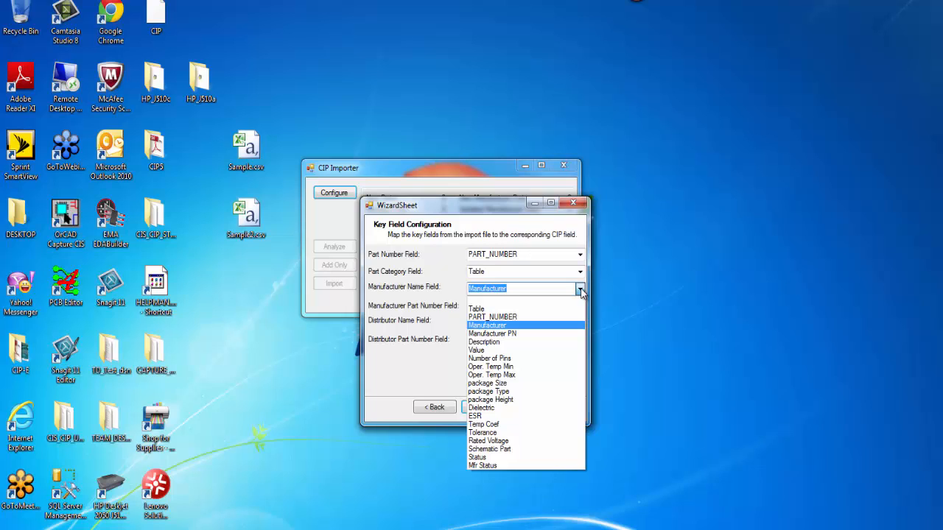
pyautogui.click(457, 308)
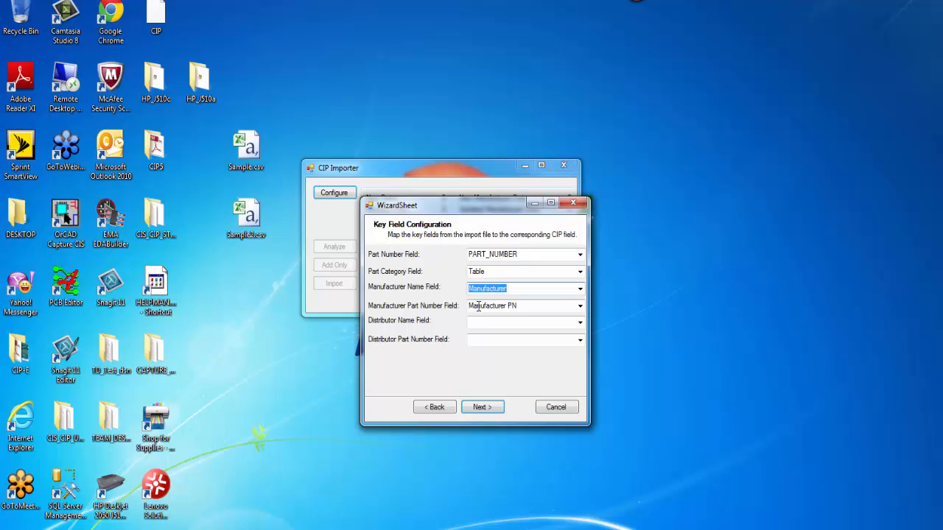
pyautogui.click(581, 306)
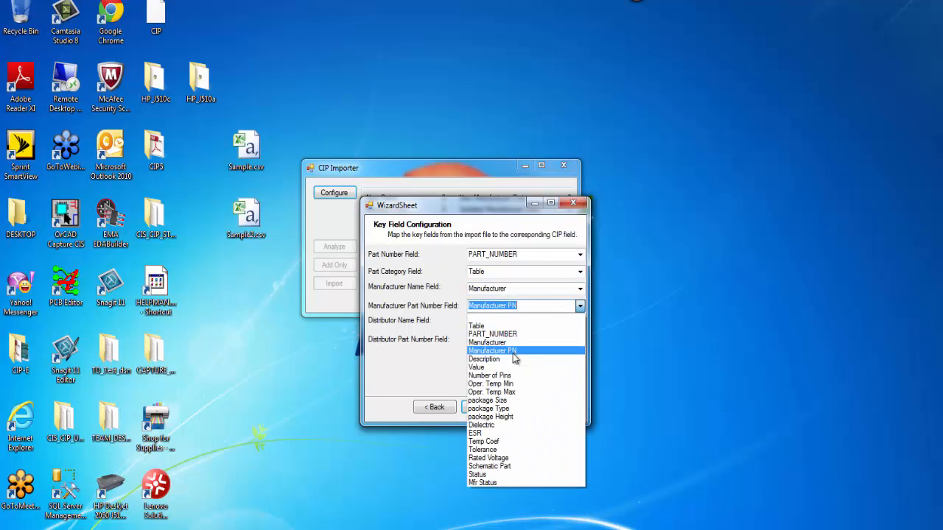
pyautogui.click(451, 370)
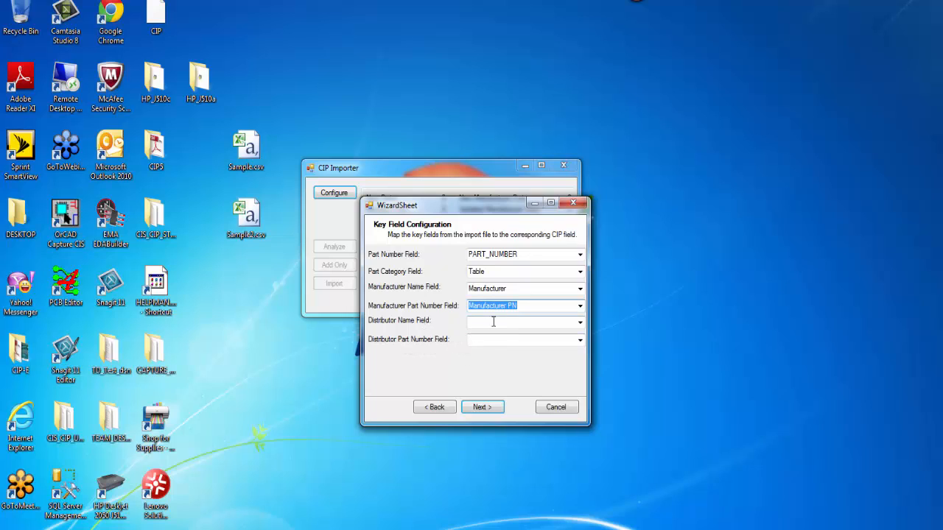
pyautogui.click(489, 409)
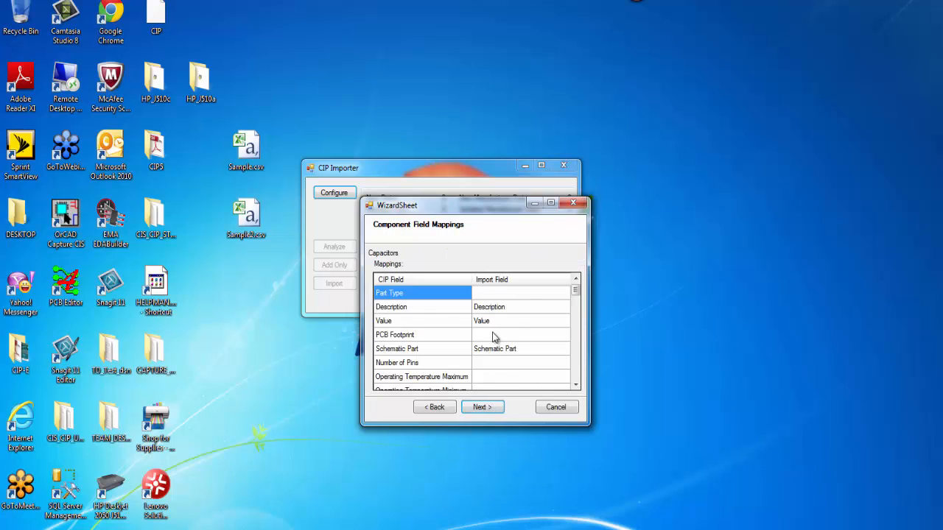
# Enlarge and reposition the wizard window so that more rows of the Capacitors field mappings fit.
pyautogui.moveTo(586, 423); pyautogui.dragTo(669, 505)
pyautogui.moveTo(525, 213); pyautogui.dragTo(470, 121)
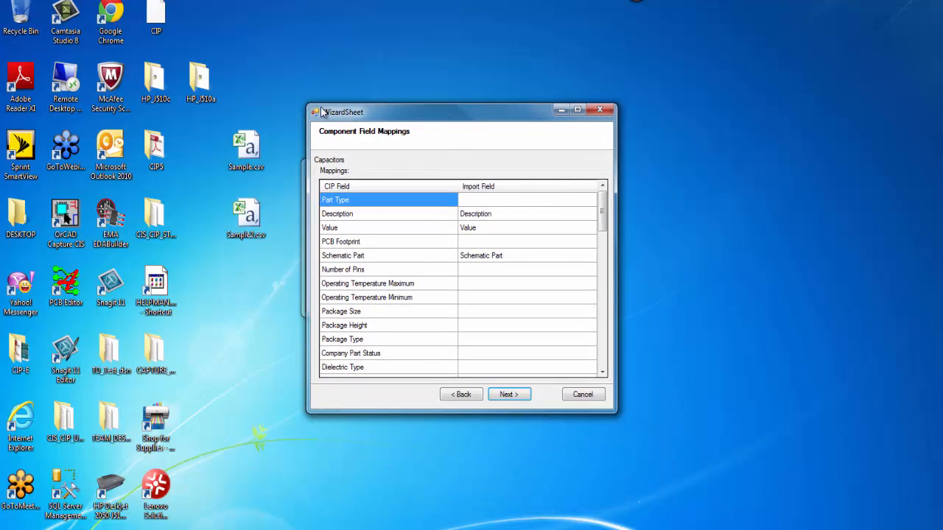
pyautogui.moveTo(308, 104); pyautogui.dragTo(277, 71)
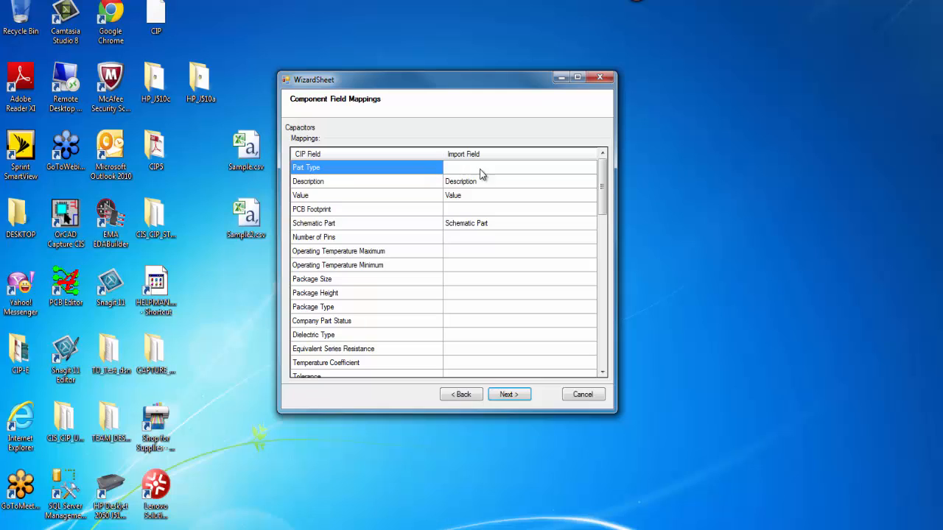
# Review the available import fields for the capacitors' Part Type and PCB Footprint, leaving both unmapped.
pyautogui.click(532, 171)
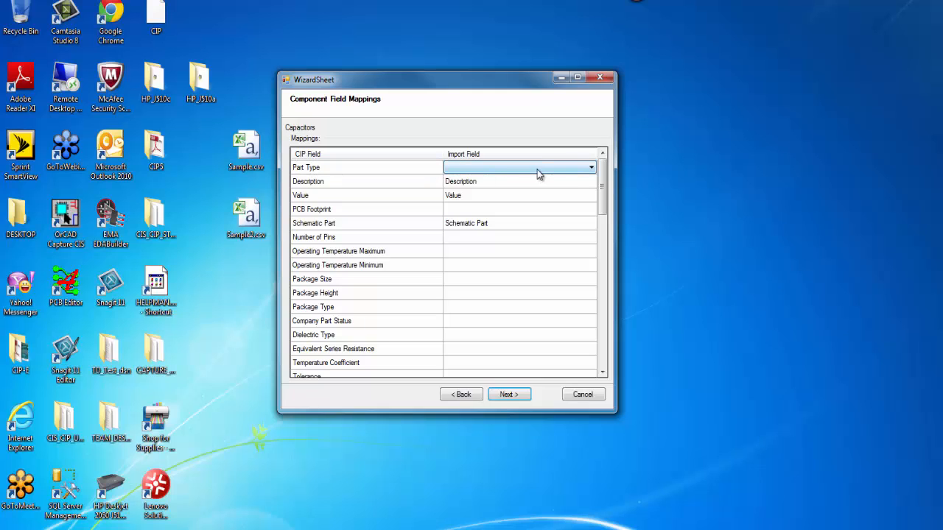
pyautogui.click(591, 168)
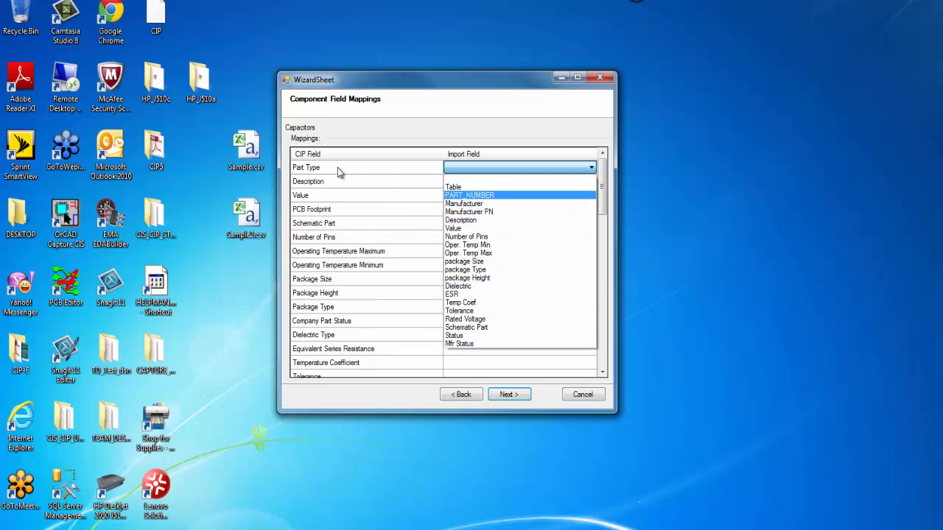
pyautogui.click(396, 139)
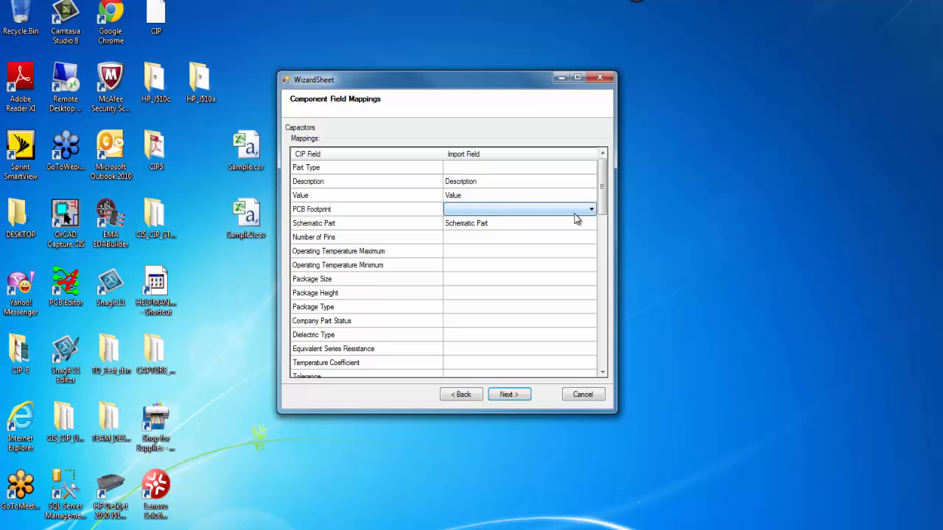
pyautogui.click(592, 209)
pyautogui.click(336, 214)
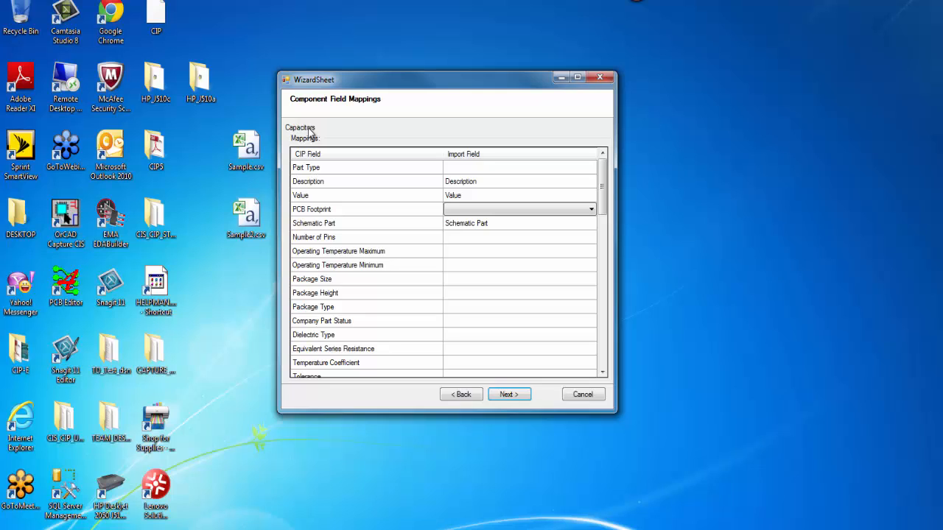
# Accept the Capacitors mappings and pass through the remaining component categories unmapped up to the Manufacturer Field Mappings.
pyautogui.click(520, 394)
pyautogui.click(521, 394)
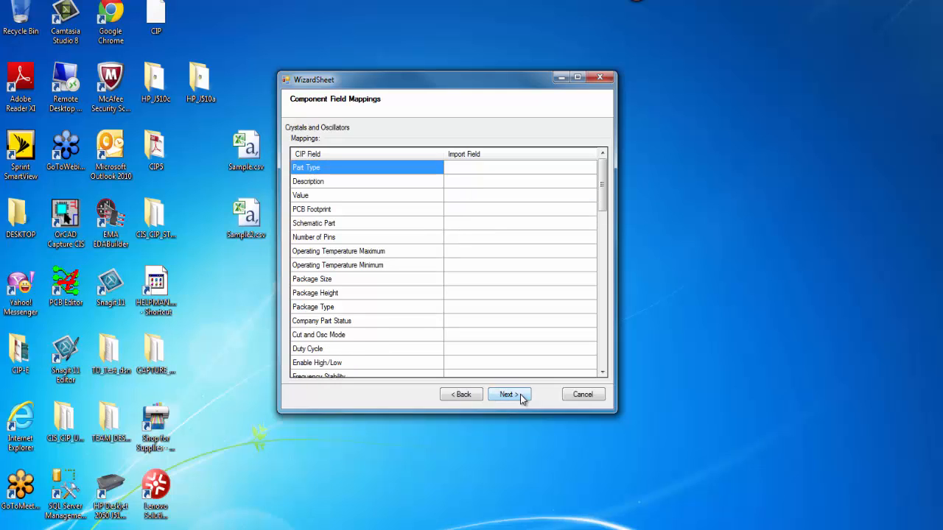
pyautogui.click(520, 395)
pyautogui.click(521, 394)
pyautogui.click(520, 394)
pyautogui.click(520, 394)
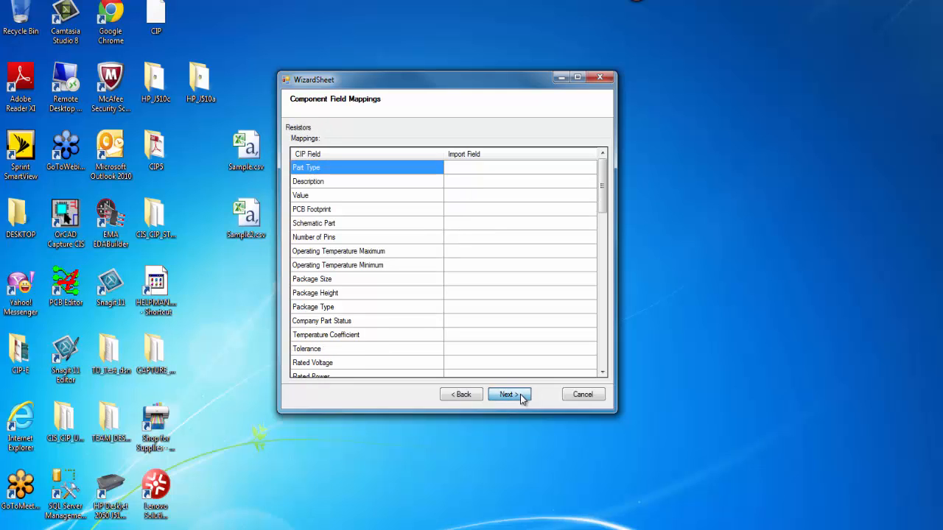
pyautogui.click(520, 394)
pyautogui.click(520, 394)
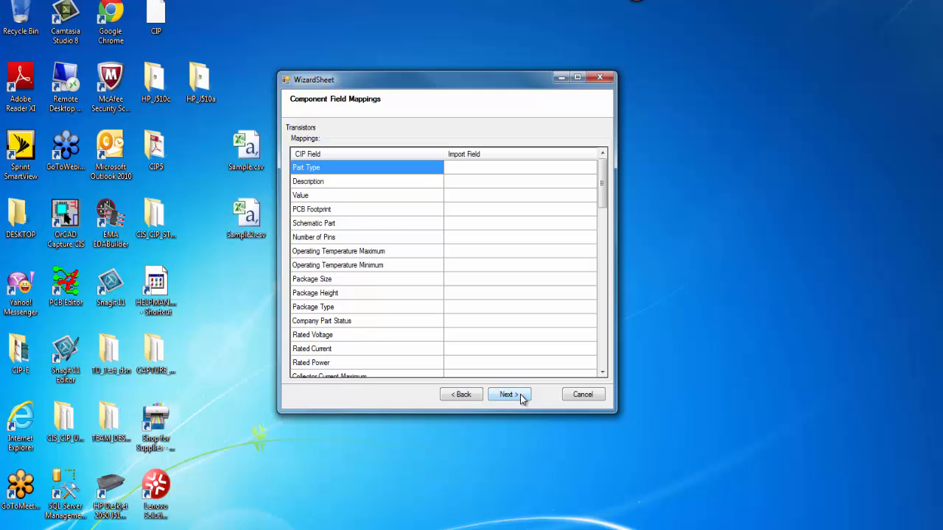
pyautogui.click(520, 394)
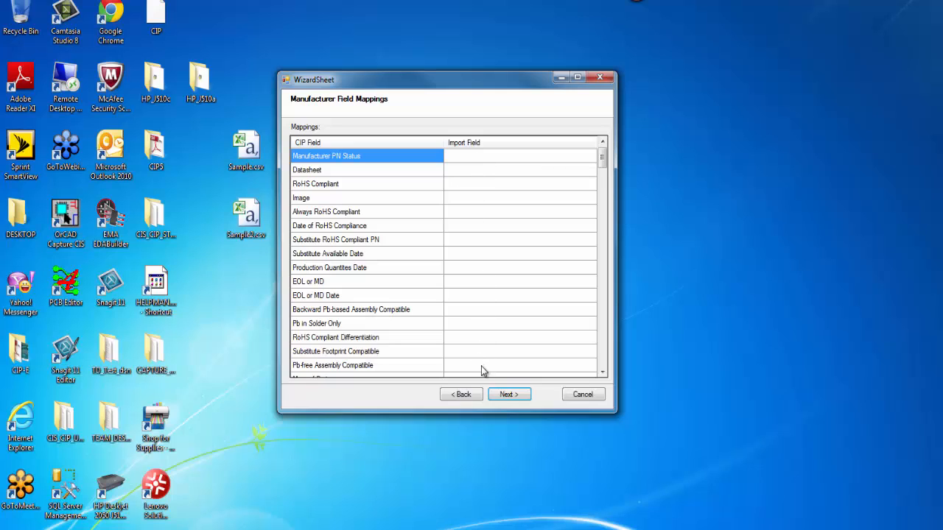
# Check the import field choices for Manufacturer PN Status, leave it unmapped, and finish the configuration wizard.
pyautogui.click(567, 159)
pyautogui.click(592, 158)
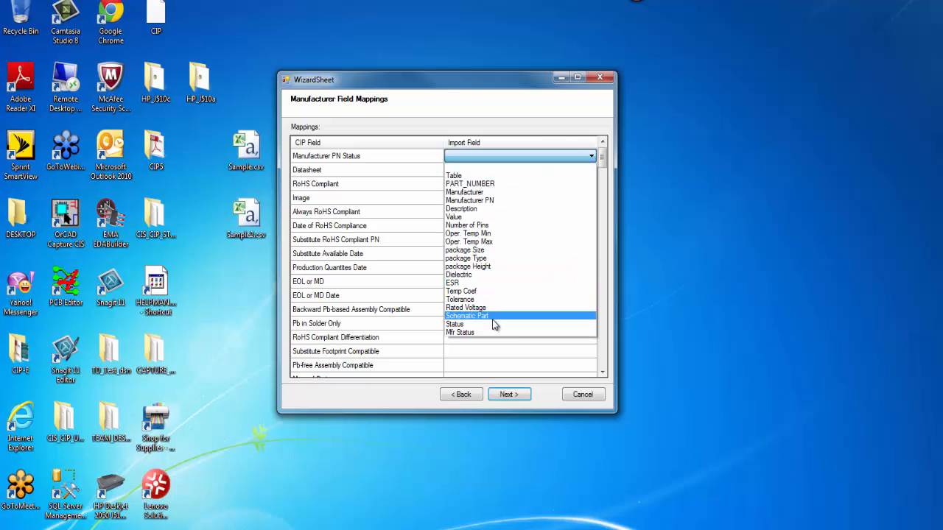
pyautogui.click(395, 157)
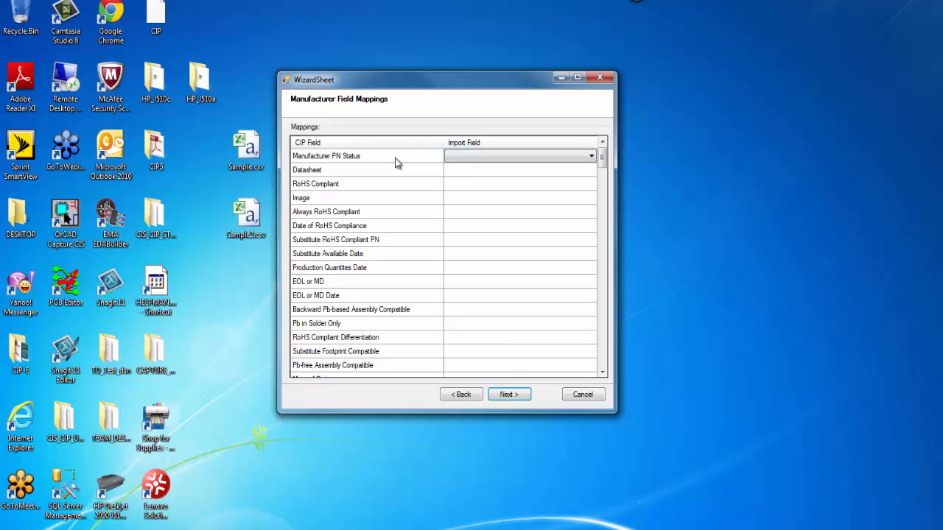
pyautogui.click(509, 395)
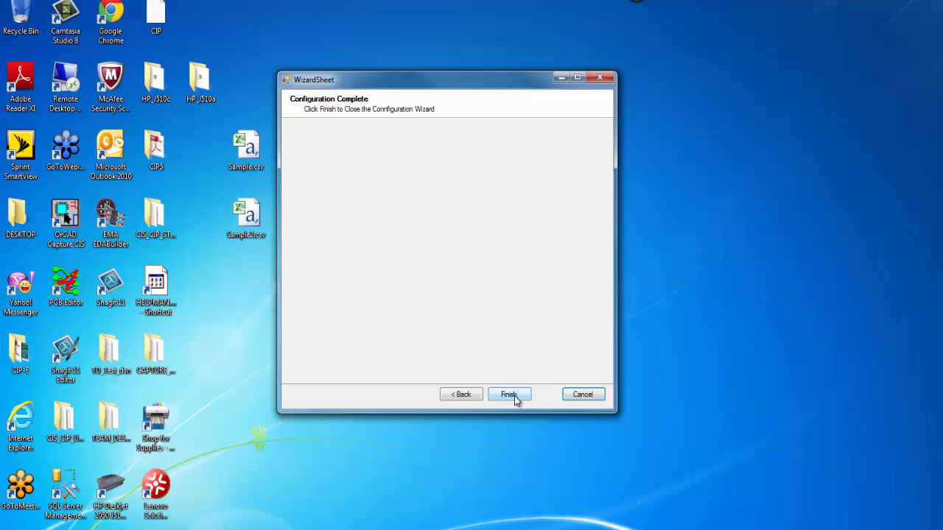
pyautogui.click(514, 395)
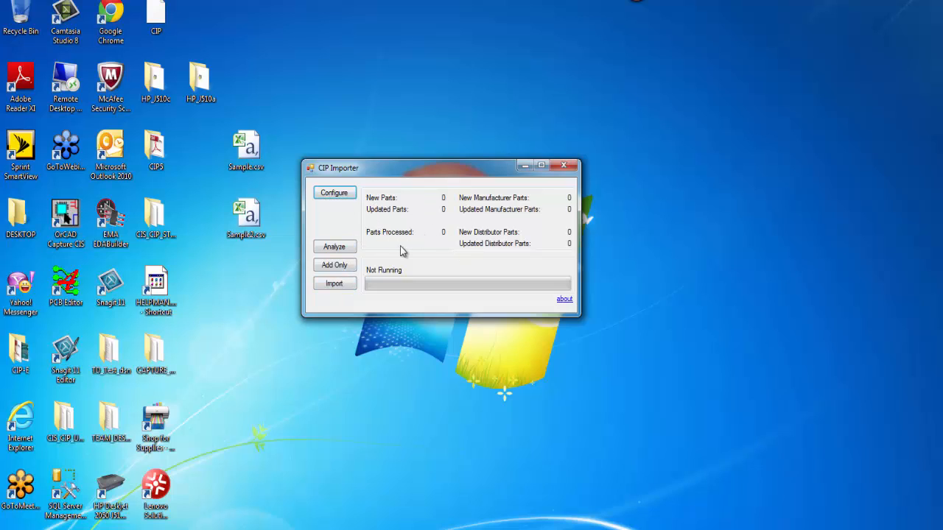
# Analyze the configured Sample.csv import and examine the log's part-processing warnings about missing category mappings.
pyautogui.click(335, 248)
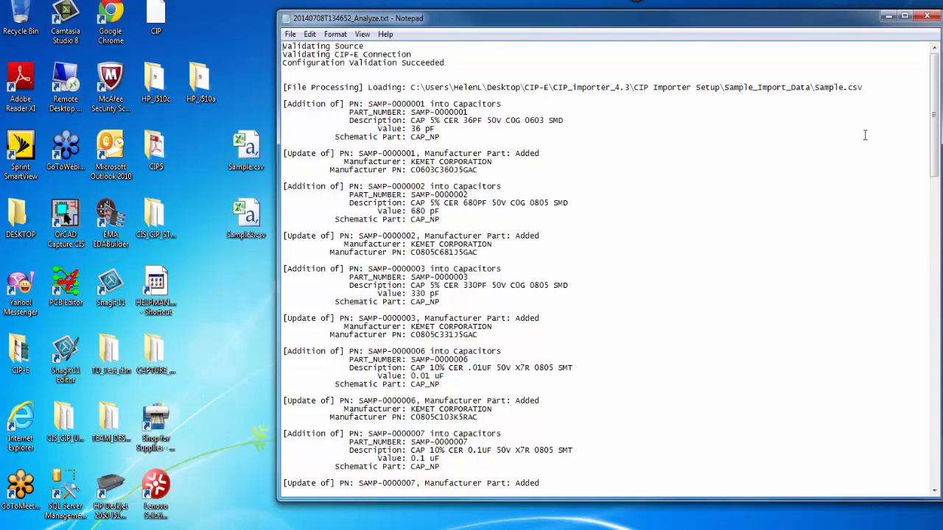
pyautogui.moveTo(934, 151); pyautogui.dragTo(935, 412)
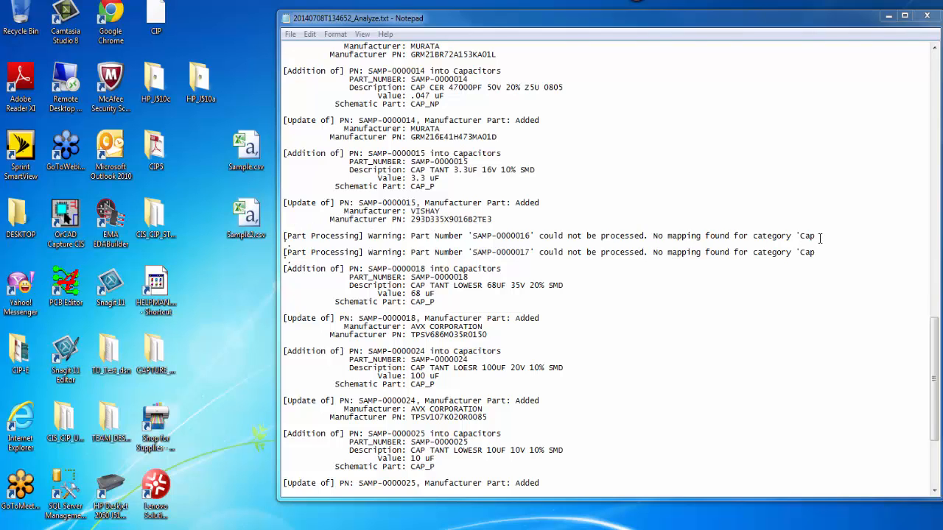
pyautogui.moveTo(819, 240)
pyautogui.mouseDown()
pyautogui.moveTo(776, 238)
pyautogui.moveTo(774, 252)
pyautogui.moveTo(819, 253)
pyautogui.mouseUp()
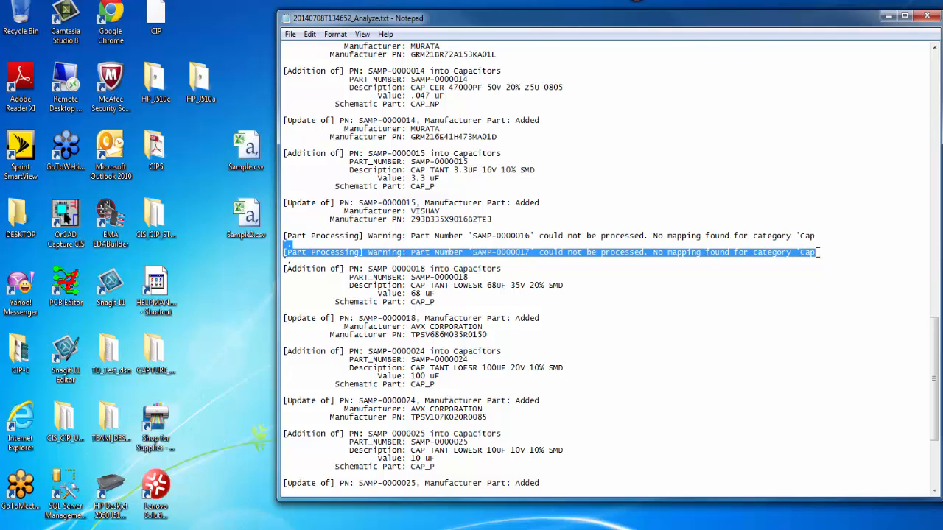
pyautogui.moveTo(817, 237); pyautogui.dragTo(794, 256)
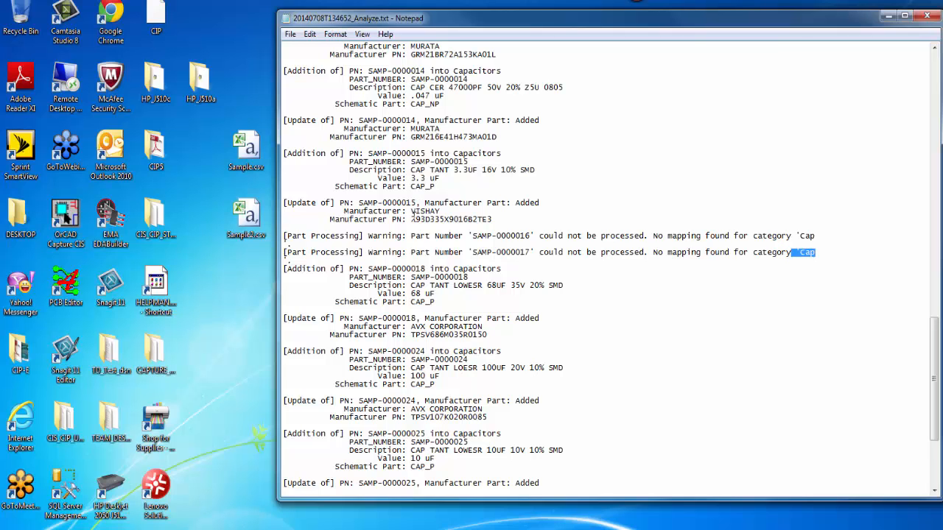
# Check the warnings and parts-added counts in the analysis log's summary, and minimize the log.
pyautogui.scroll(-6, 415, 215)
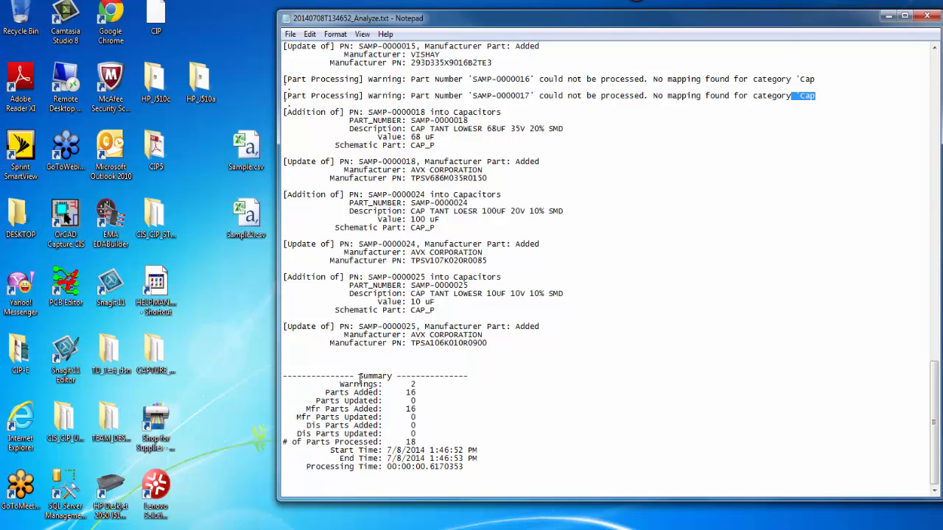
pyautogui.moveTo(339, 385); pyautogui.dragTo(424, 392)
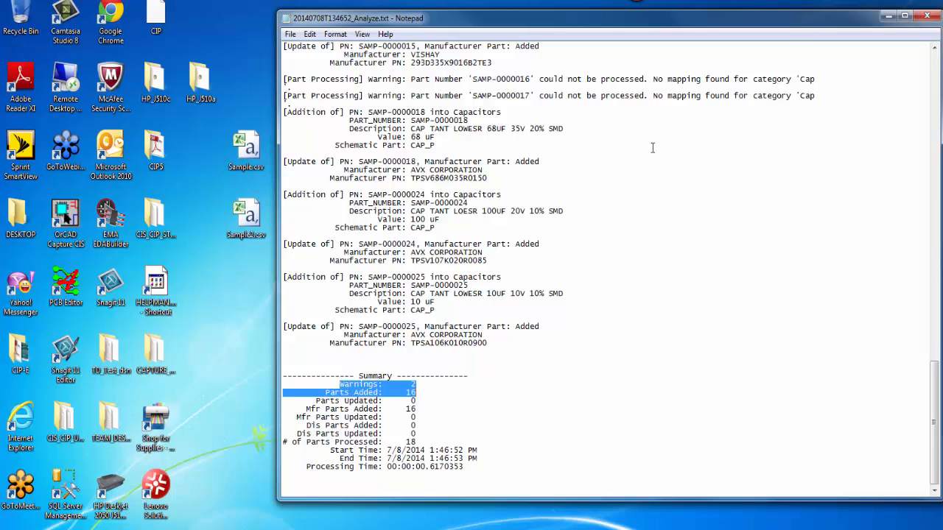
pyautogui.click(889, 18)
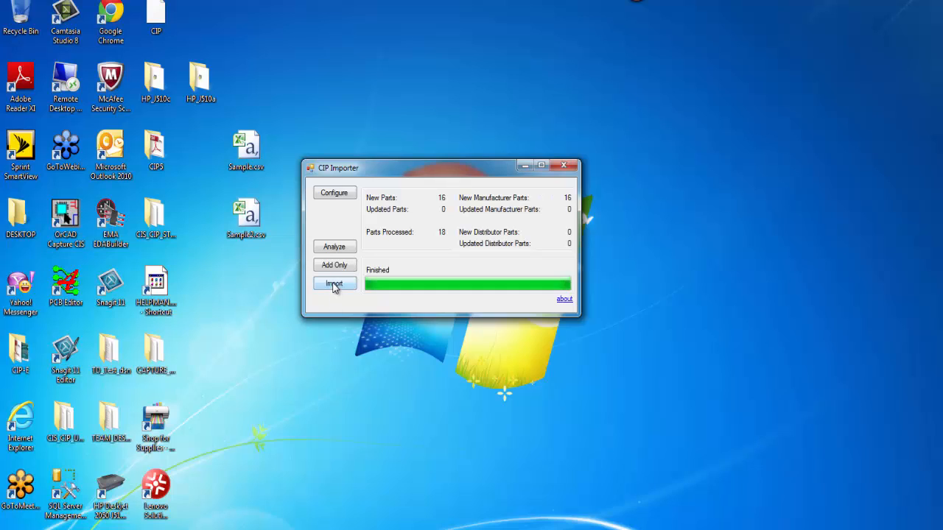
# Import the Sample.csv parts into the CIP database and check the parts-added count in the import log's summary.
pyautogui.click(333, 266)
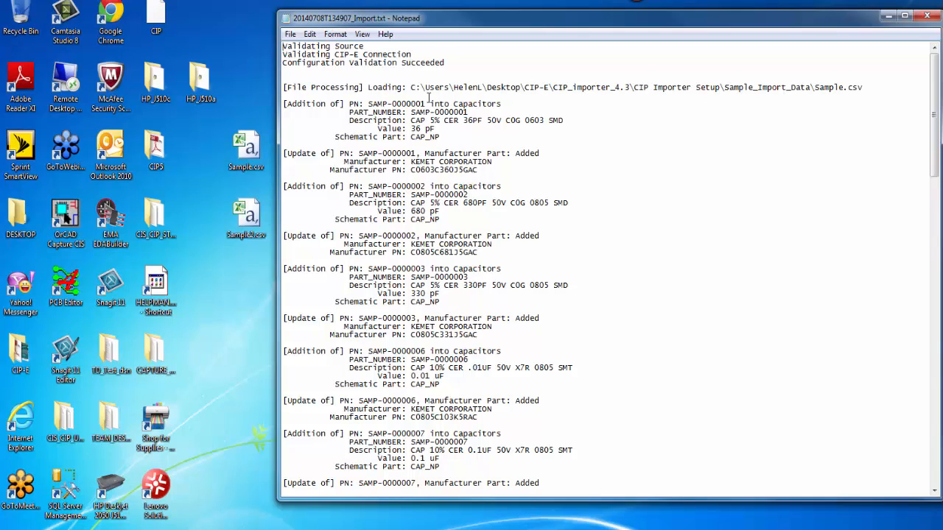
pyautogui.moveTo(937, 141); pyautogui.dragTo(937, 442)
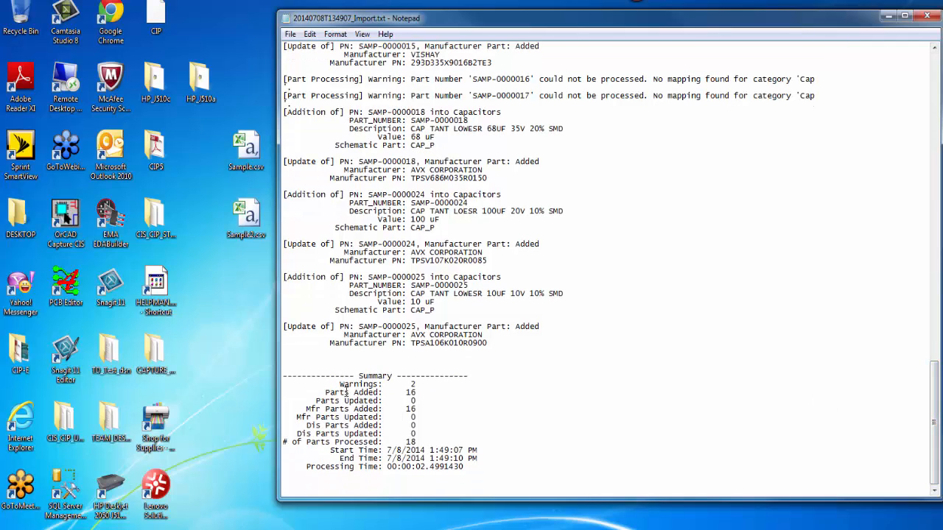
pyautogui.moveTo(326, 393); pyautogui.dragTo(420, 394)
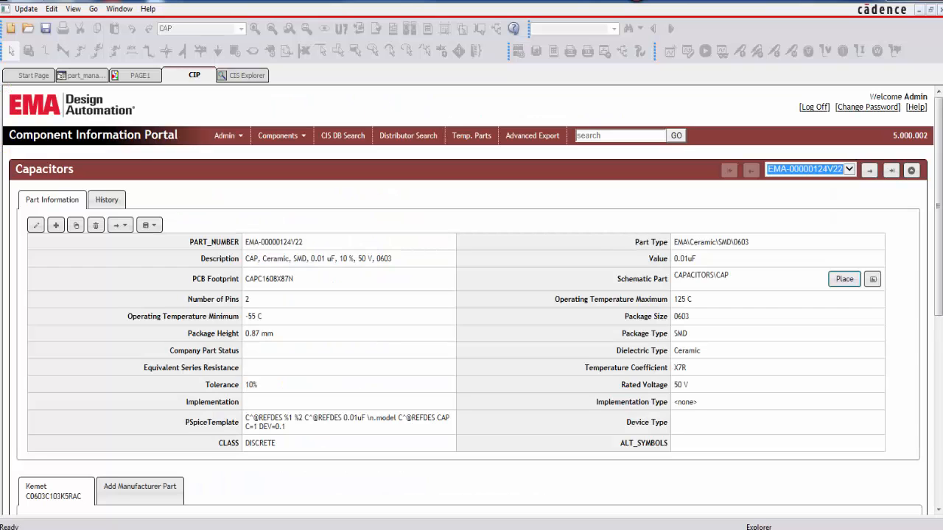
# Switch to the CIP Capacitors page in OrCAD Capture CIS and display the imported part SAMP-0000001.
pyautogui.click(850, 171)
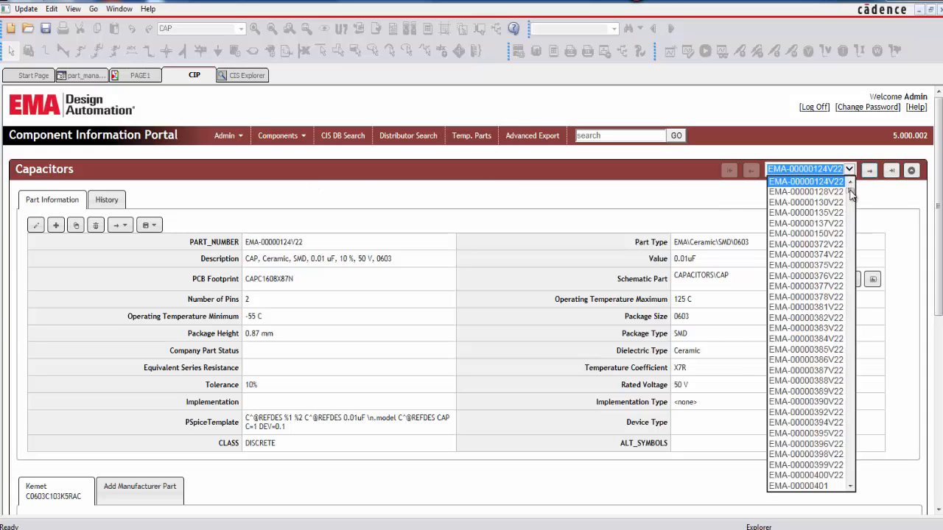
pyautogui.moveTo(851, 190); pyautogui.dragTo(877, 482)
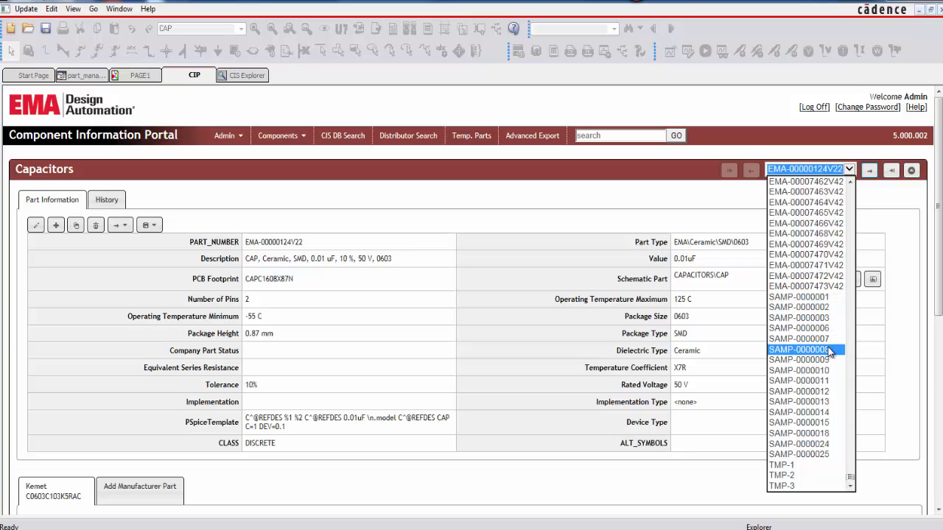
pyautogui.click(813, 298)
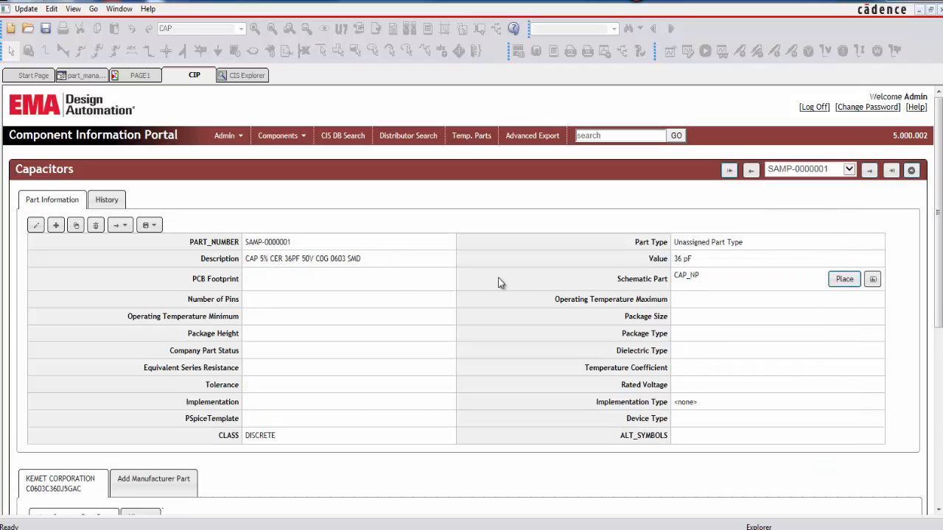